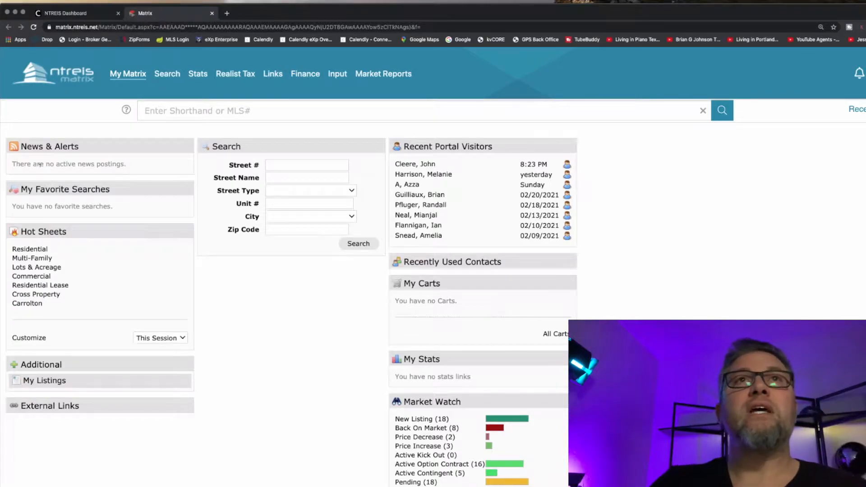
# - Open the detailed residential search form and display its map
pyautogui.moveTo(168, 74)
pyautogui.moveTo(177, 92)
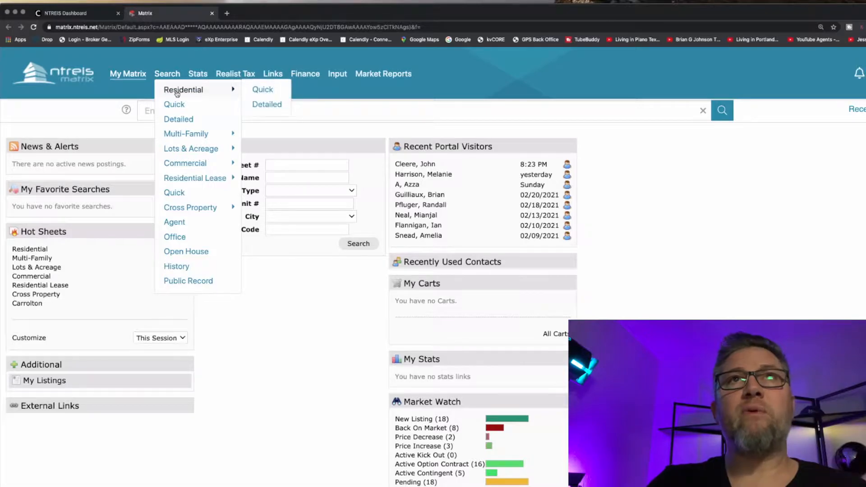
pyautogui.click(266, 105)
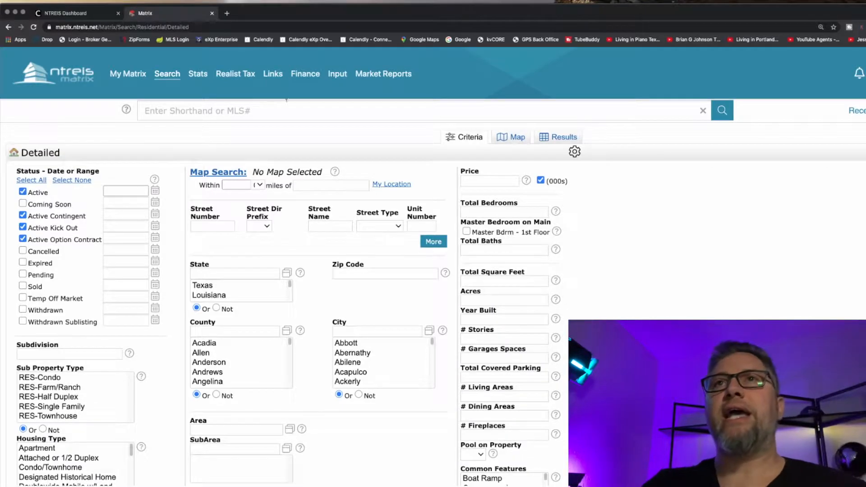
pyautogui.click(517, 138)
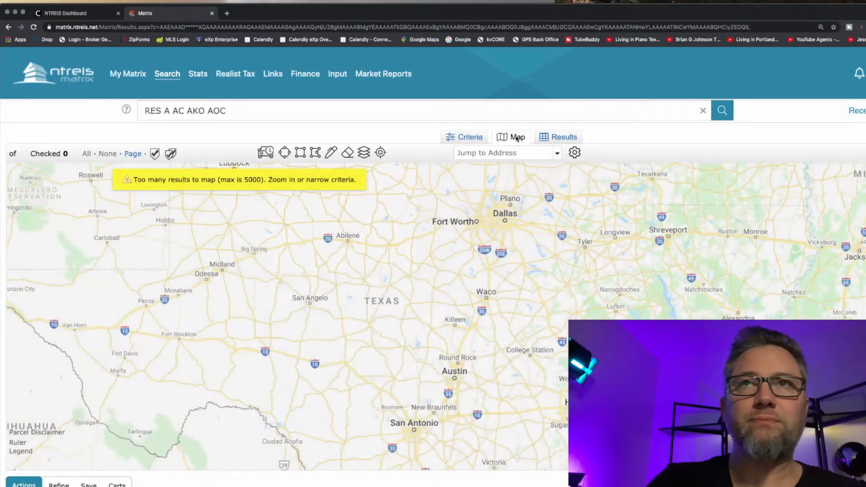
# - Draw a closed polygon search area around the Dallas–Fort Worth metroplex, from Dallas past McKinney, Denton, Springtown and Burleson
pyautogui.moveTo(533, 247); pyautogui.dragTo(448, 333)
pyautogui.scroll(2, 483, 285)
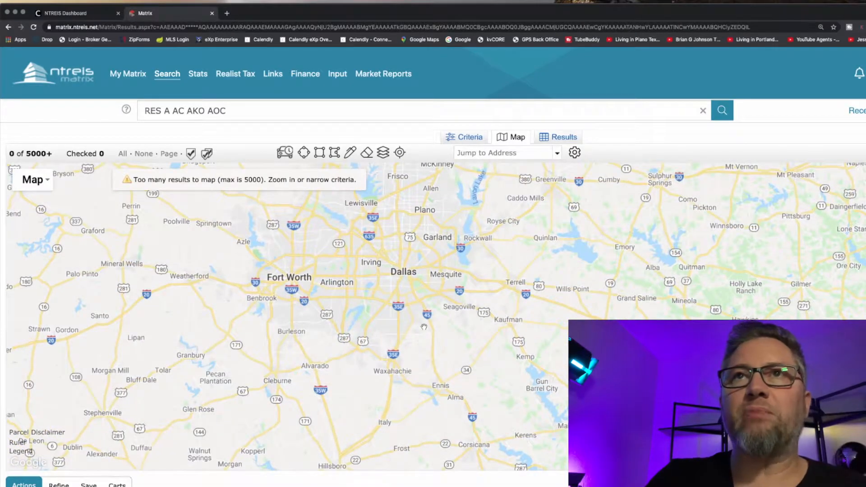
pyautogui.scroll(2, 437, 309)
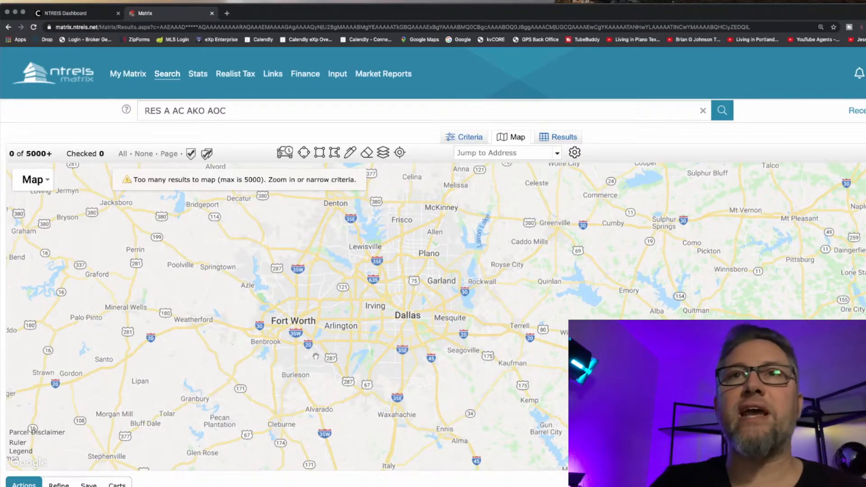
pyautogui.moveTo(317, 365); pyautogui.dragTo(314, 369)
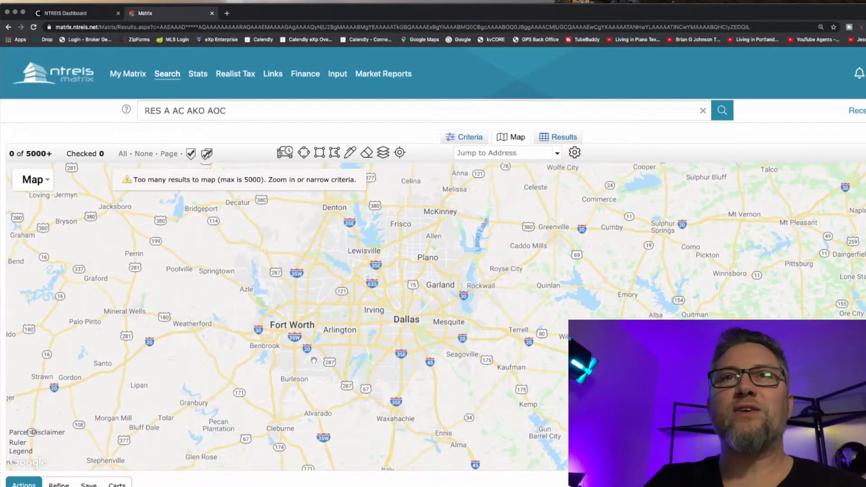
pyautogui.scroll(-2, 315, 369)
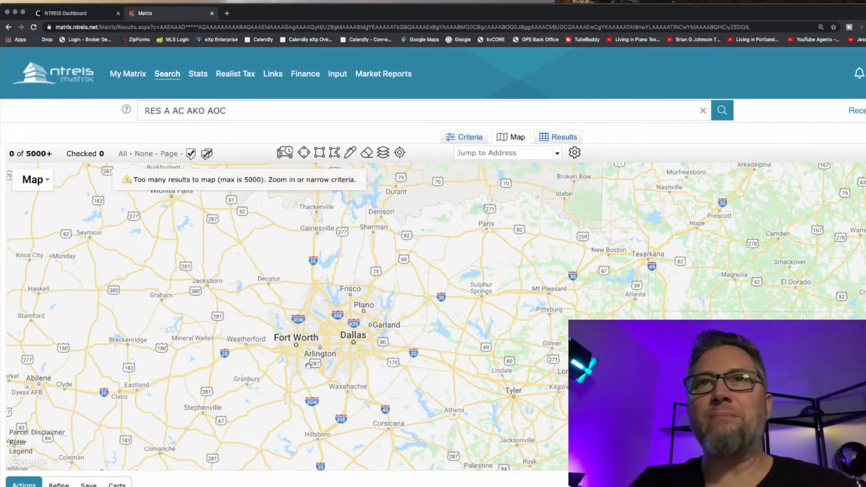
pyautogui.scroll(2, 308, 357)
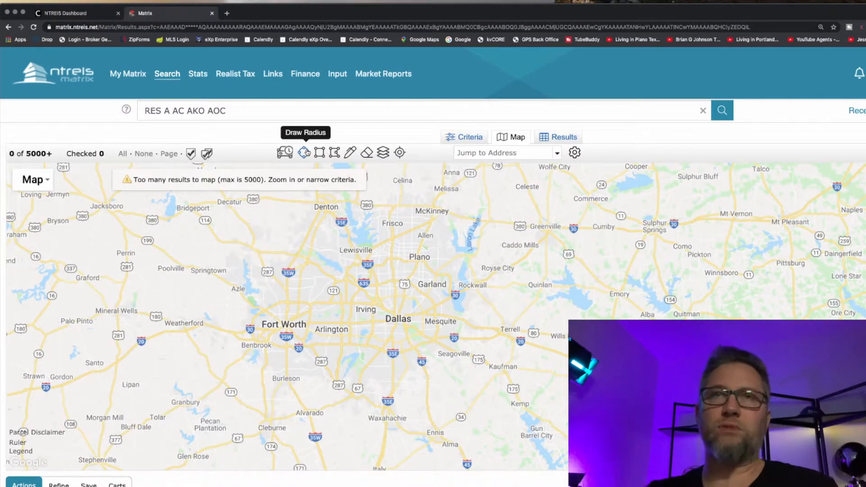
pyautogui.click(334, 153)
pyautogui.click(393, 332)
pyautogui.click(480, 316)
pyautogui.click(480, 290)
pyautogui.click(500, 207)
pyautogui.click(480, 201)
pyautogui.click(444, 202)
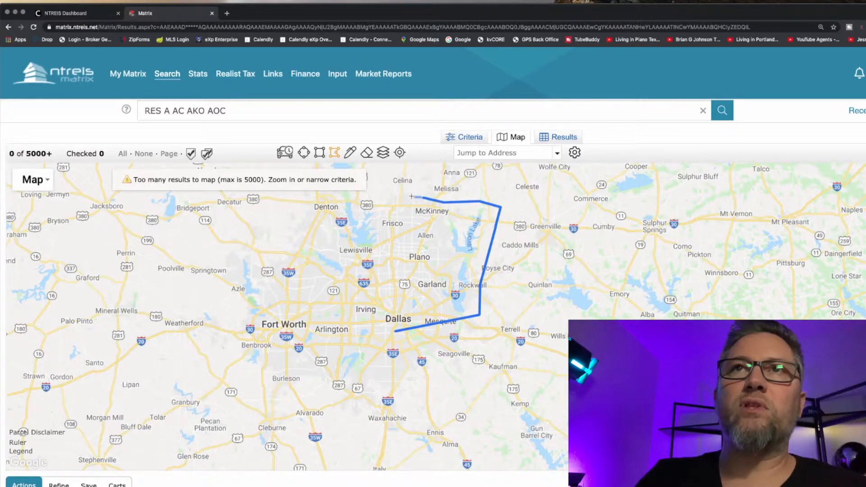
pyautogui.click(350, 197)
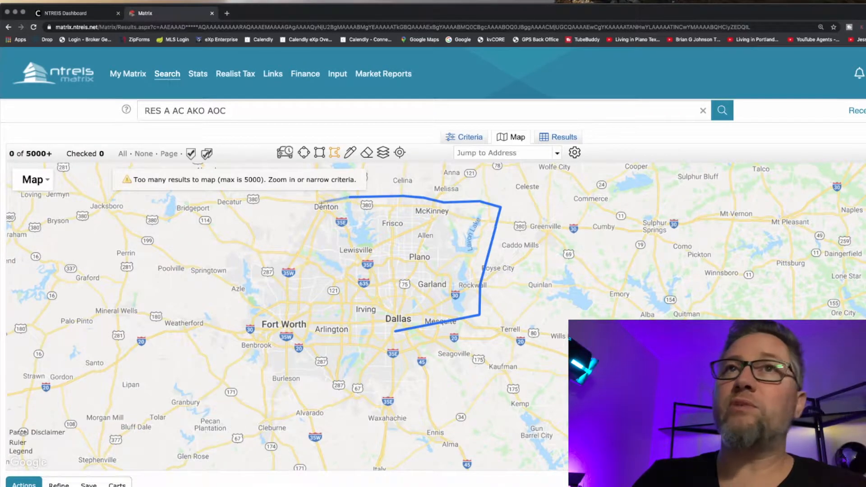
pyautogui.click(318, 202)
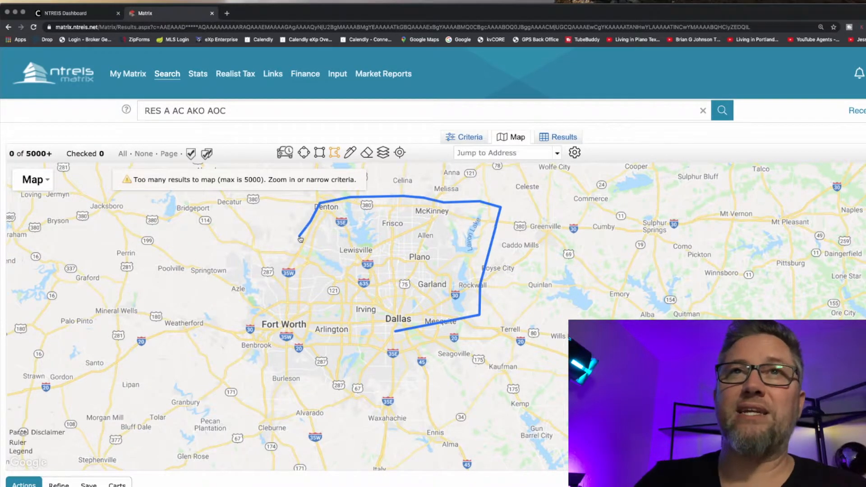
pyautogui.click(294, 249)
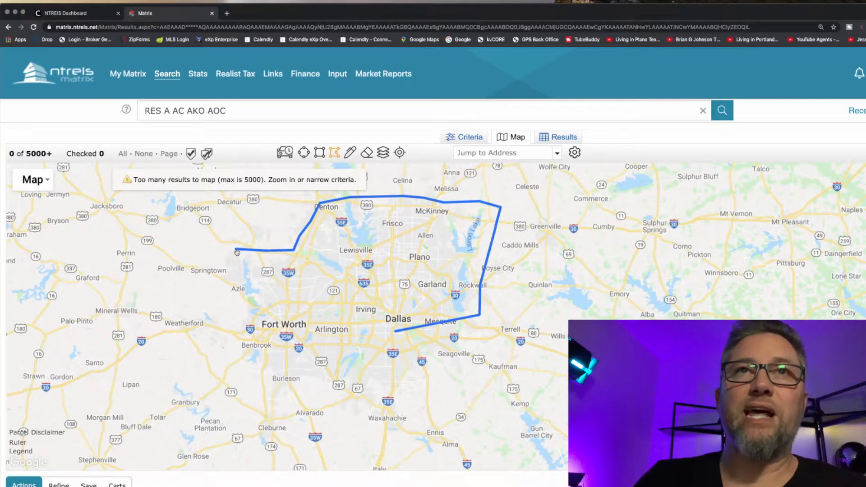
pyautogui.click(201, 311)
pyautogui.click(201, 325)
pyautogui.click(202, 341)
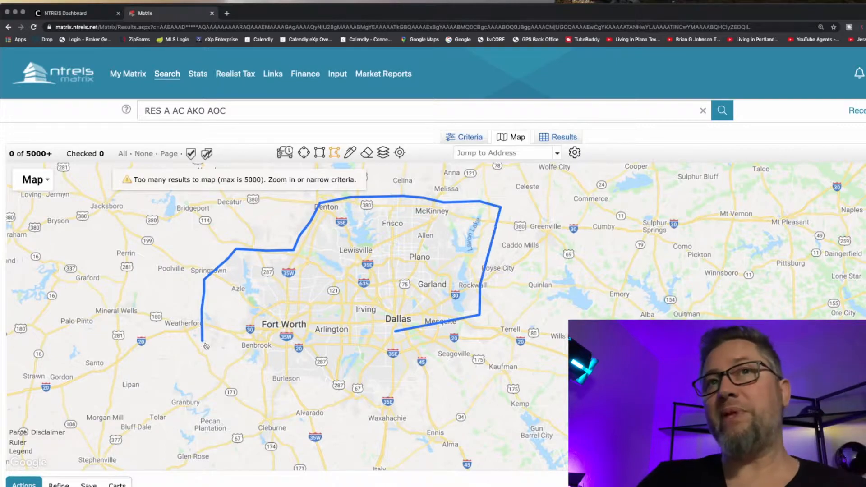
pyautogui.click(234, 371)
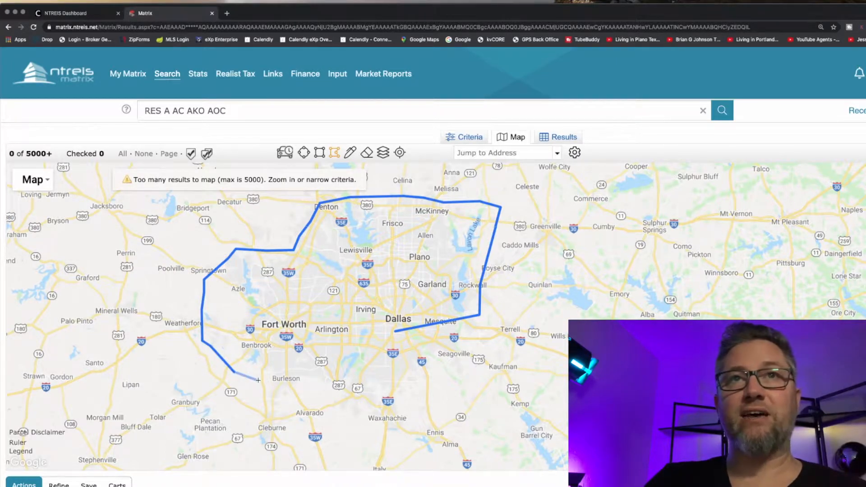
pyautogui.moveTo(266, 380)
pyautogui.mouseDown()
pyautogui.moveTo(350, 384)
pyautogui.moveTo(394, 332)
pyautogui.mouseUp()
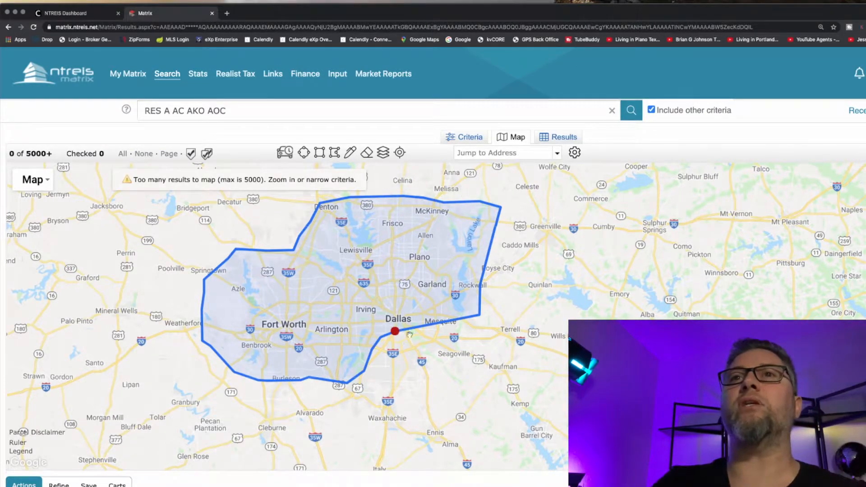
# - Limit the search status criteria to Active, excluding Active Contingent, Active Kick Out, Active Option Contract and Sold
pyautogui.click(474, 140)
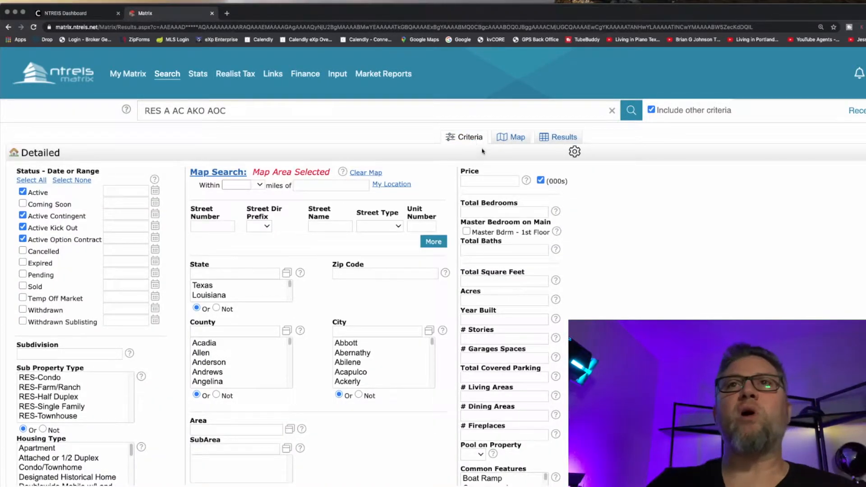
pyautogui.click(23, 239)
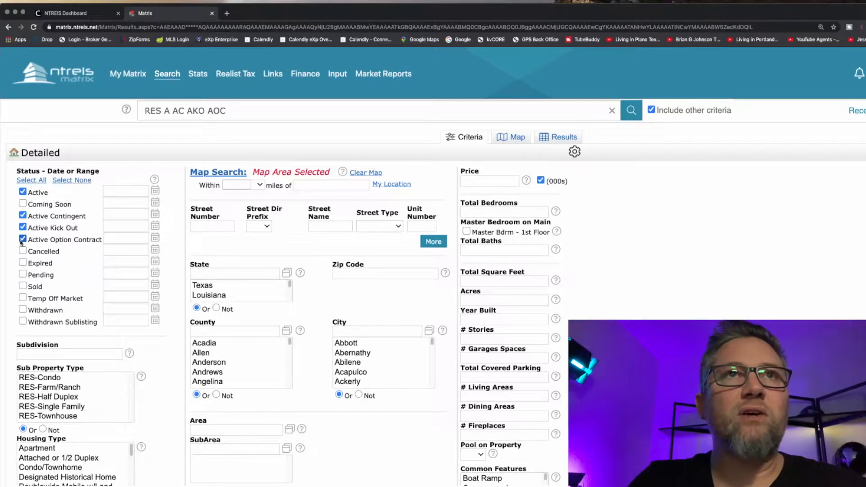
pyautogui.click(23, 227)
pyautogui.click(23, 215)
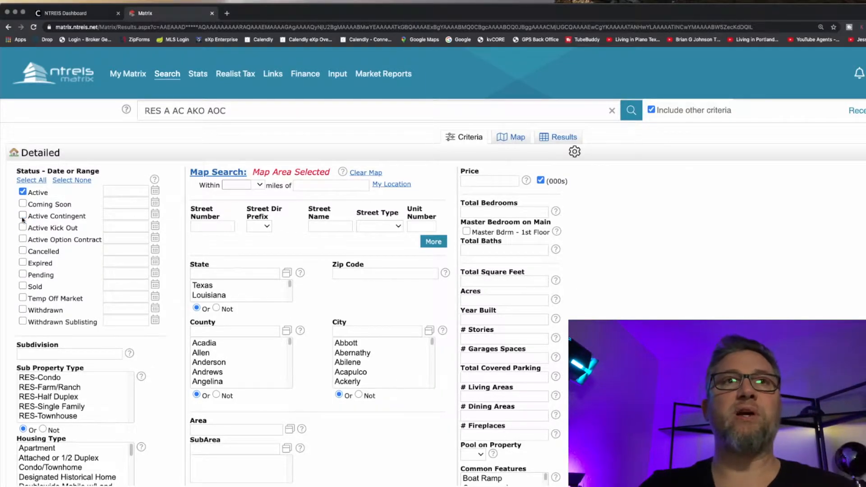
pyautogui.click(23, 286)
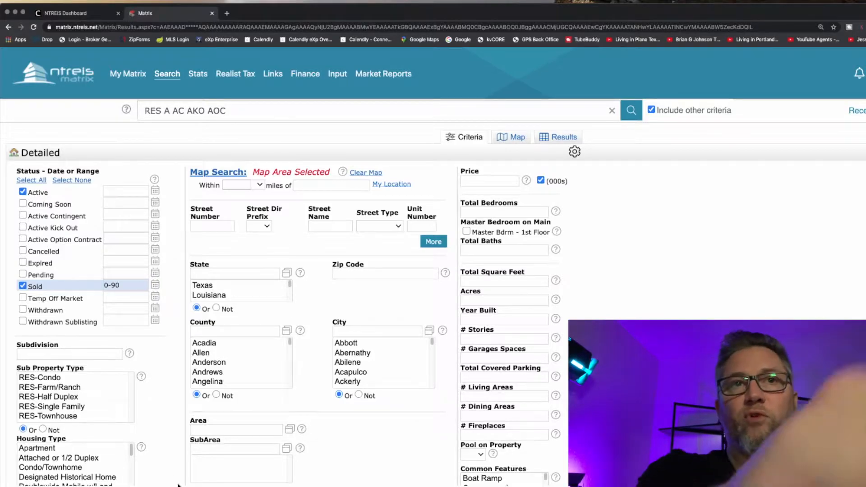
pyautogui.click(22, 285)
# - Set the price range to 750-1200 thousand and require 3+ garage spaces
pyautogui.click(480, 180)
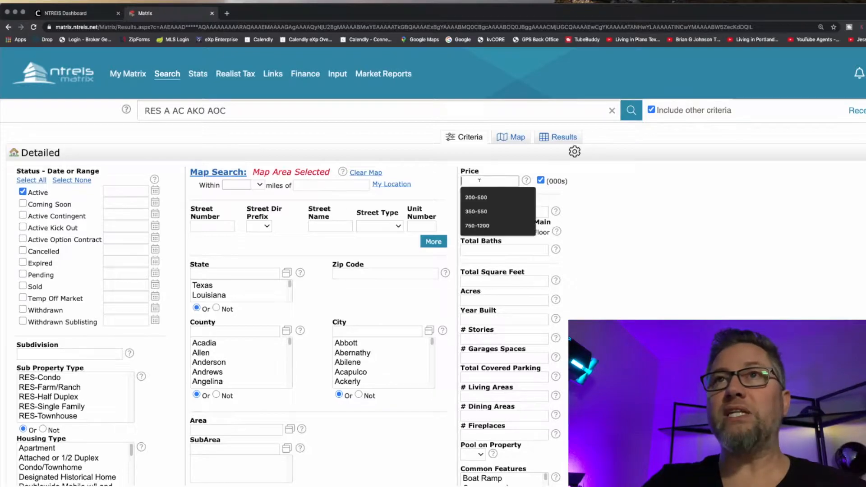
pyautogui.write('7')
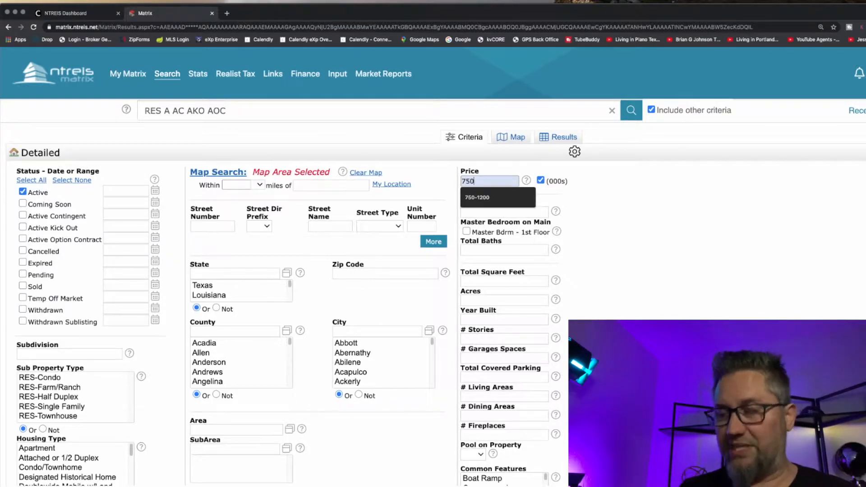
pyautogui.write('50')
pyautogui.click(490, 197)
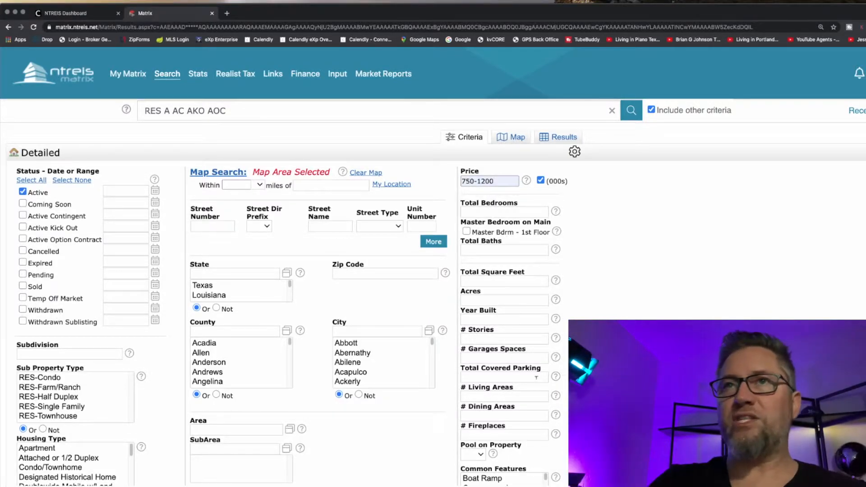
pyautogui.click(485, 357)
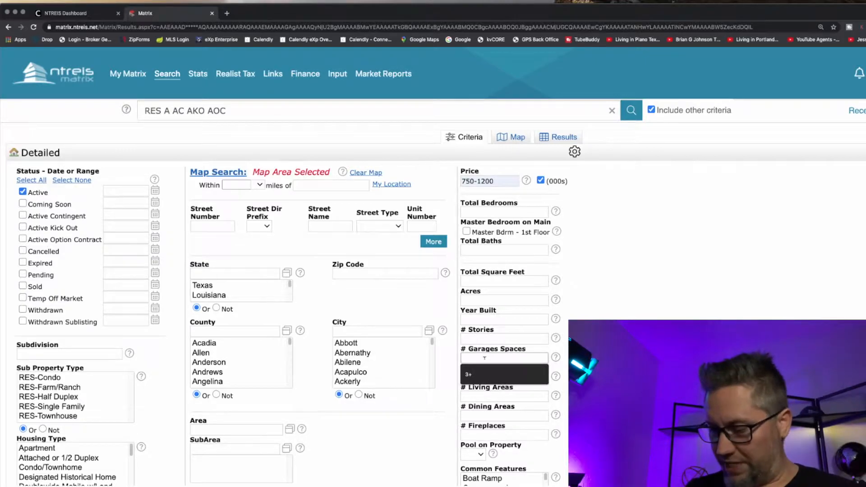
pyautogui.press('Down')
pyautogui.press('Return')
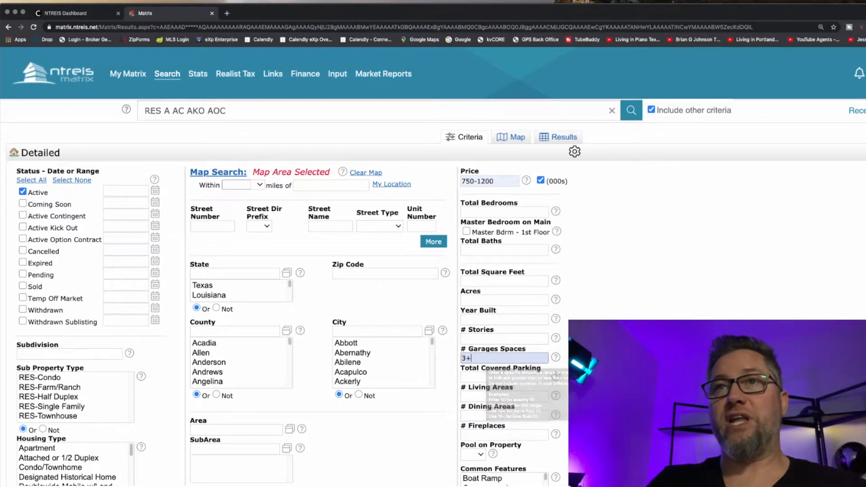
# - Require a pool on the property and display the matching listings
pyautogui.scroll(-5, 140, 450)
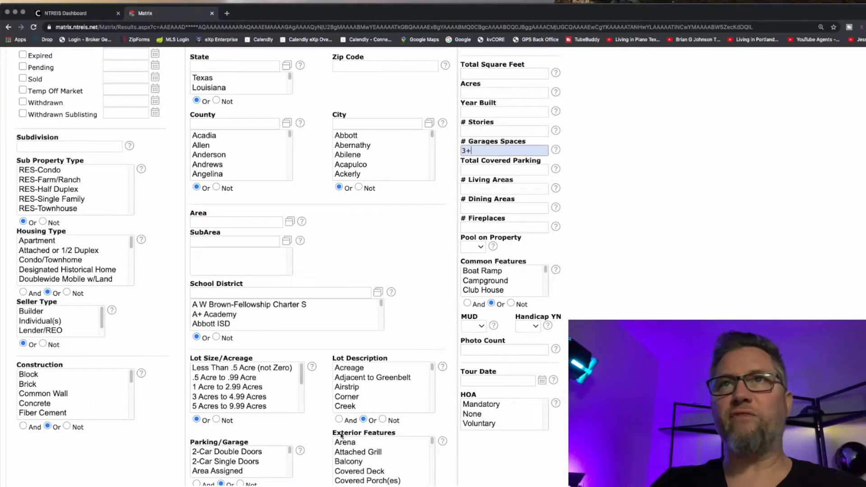
pyautogui.scroll(2, 670, 296)
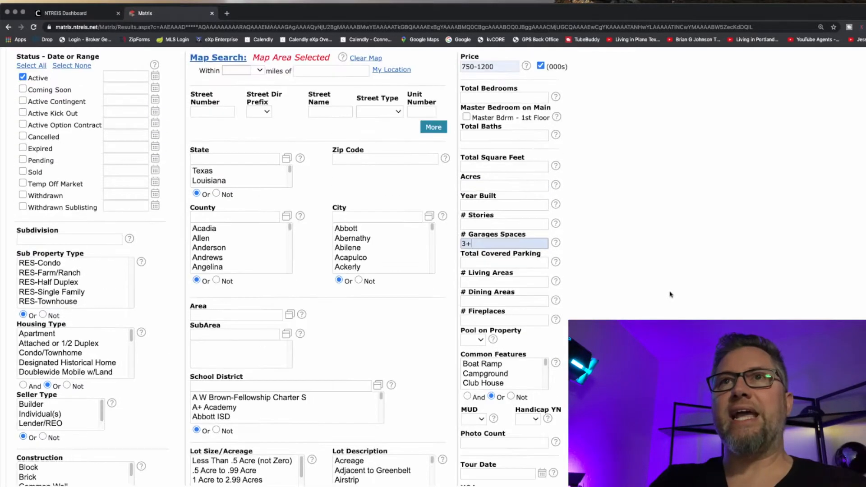
pyautogui.click(483, 340)
pyautogui.click(480, 346)
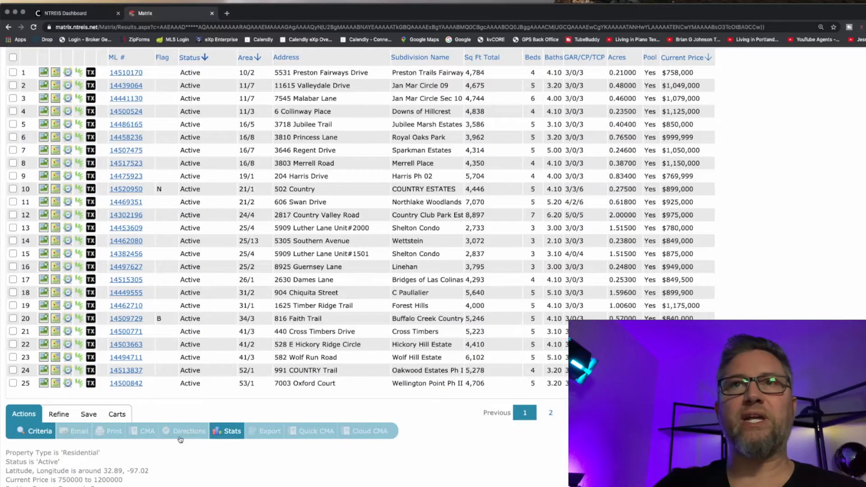
# - Set the results list to show 100 listings per page
pyautogui.scroll(3, 200, 313)
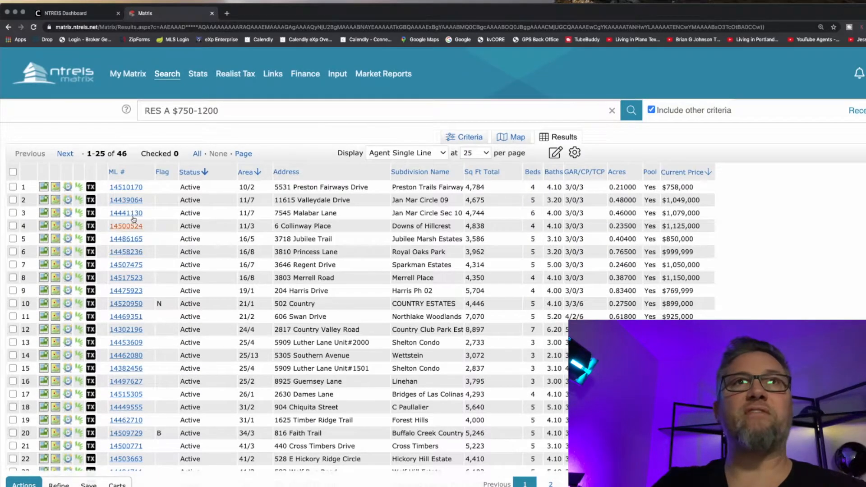
pyautogui.click(476, 156)
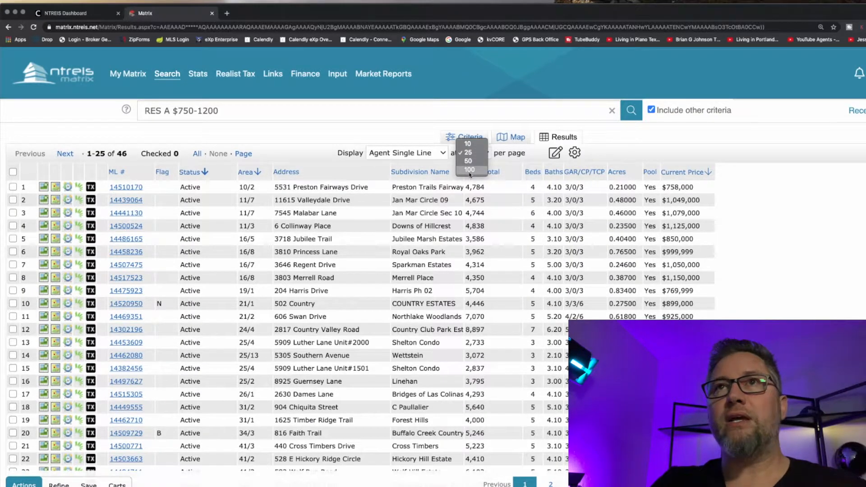
pyautogui.click(470, 170)
# - Browse the first photos of the $1,125,000 Oak View Estates listing and return to the single-line results
pyautogui.scroll(-15, 364, 210)
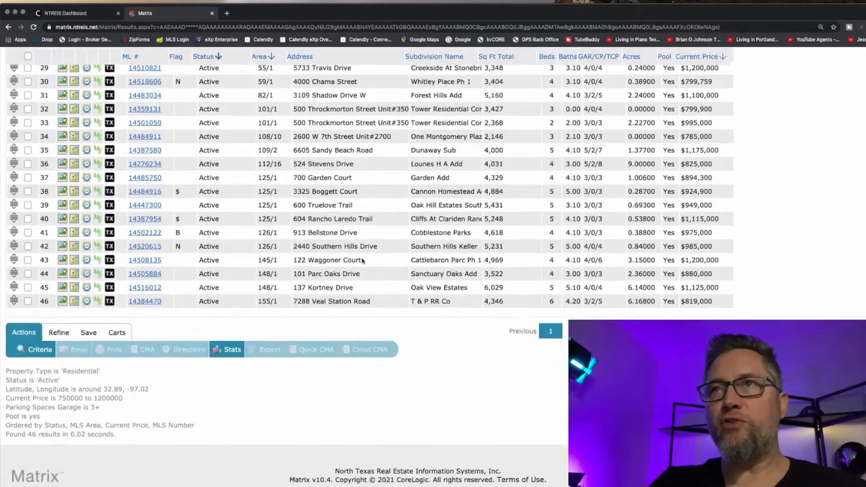
pyautogui.scroll(8, 357, 234)
pyautogui.scroll(-3, 351, 256)
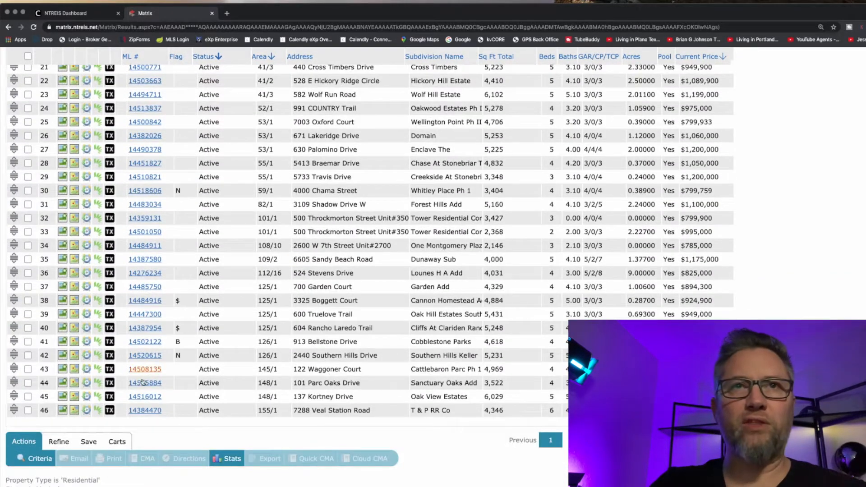
pyautogui.click(145, 397)
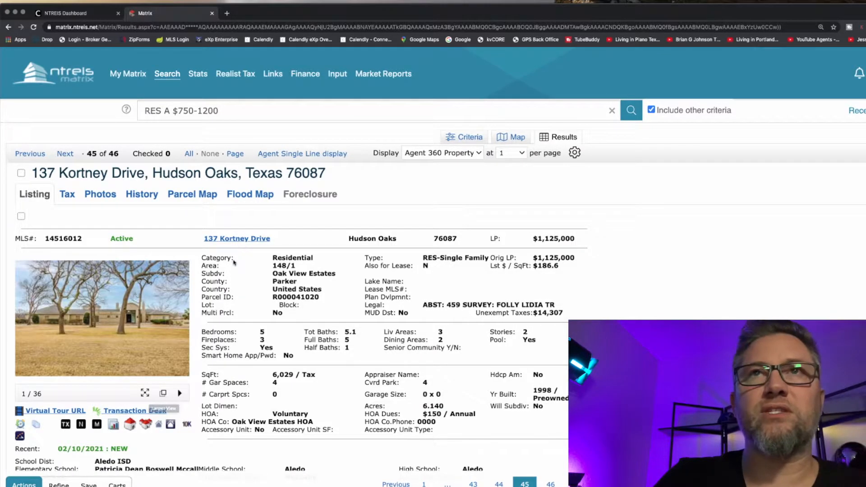
pyautogui.click(180, 328)
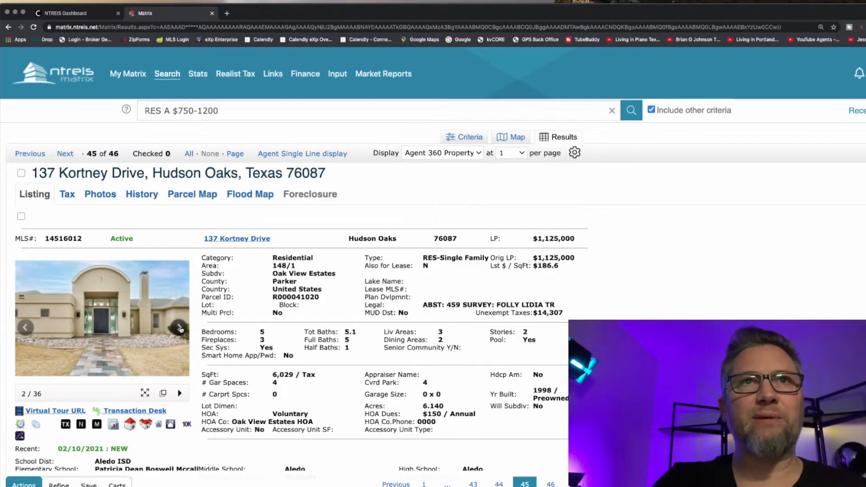
pyautogui.click(180, 328)
pyautogui.click(180, 328)
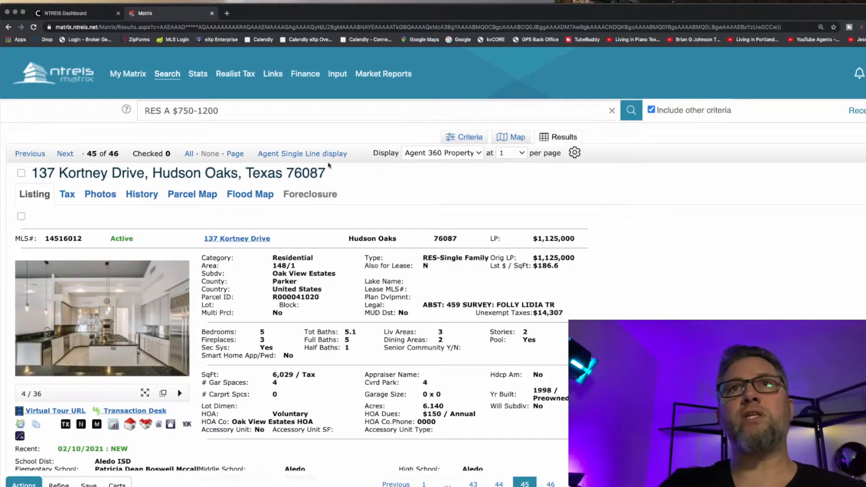
pyautogui.click(300, 154)
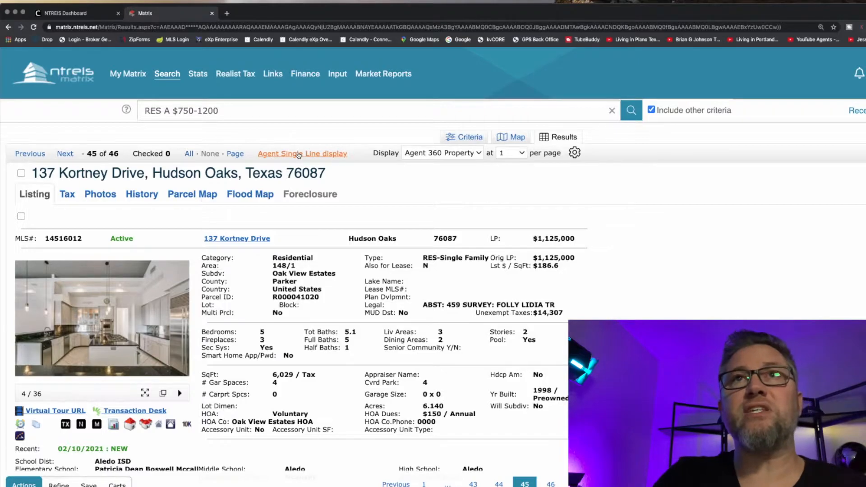
# - Select all of the matching listings in the single-line results
pyautogui.scroll(-10, 299, 154)
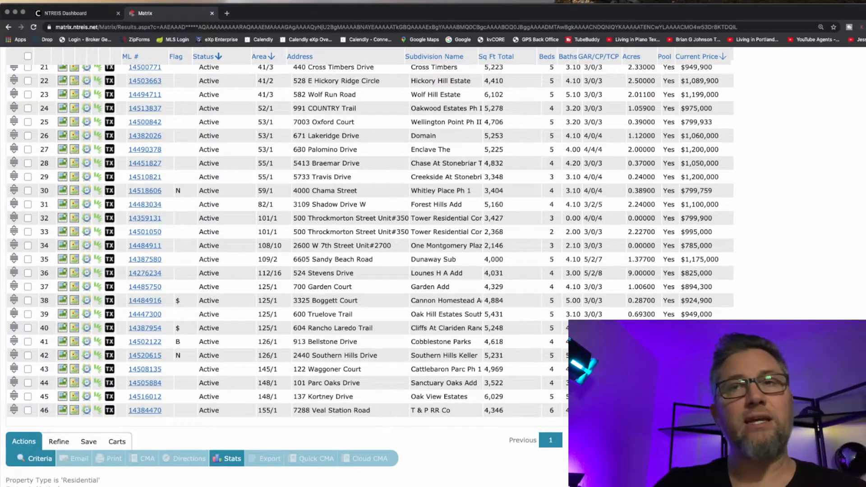
pyautogui.scroll(4, 191, 165)
pyautogui.scroll(5, 191, 165)
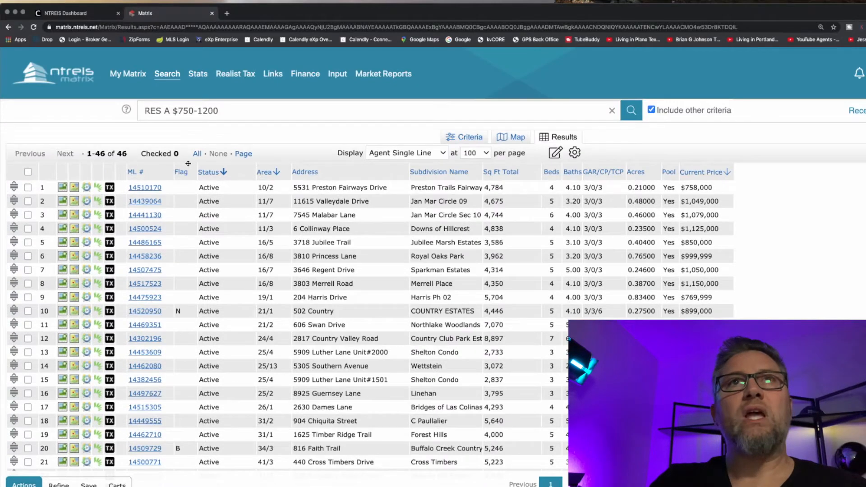
pyautogui.click(27, 171)
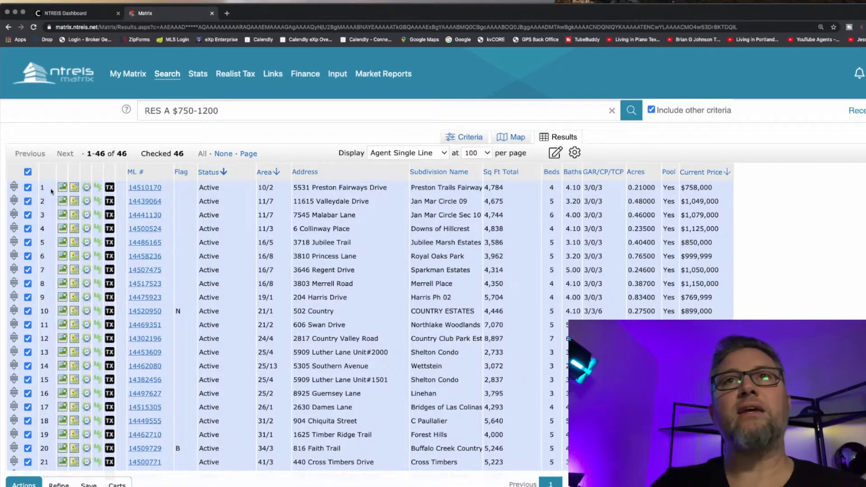
# - Start a new auto email from this search and choose the client's existing contact as the recipient
pyautogui.scroll(-10, 63, 200)
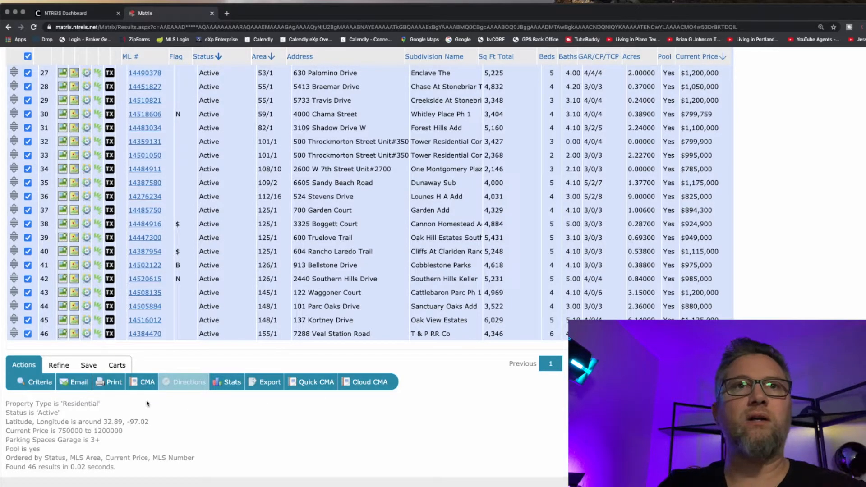
pyautogui.click(89, 365)
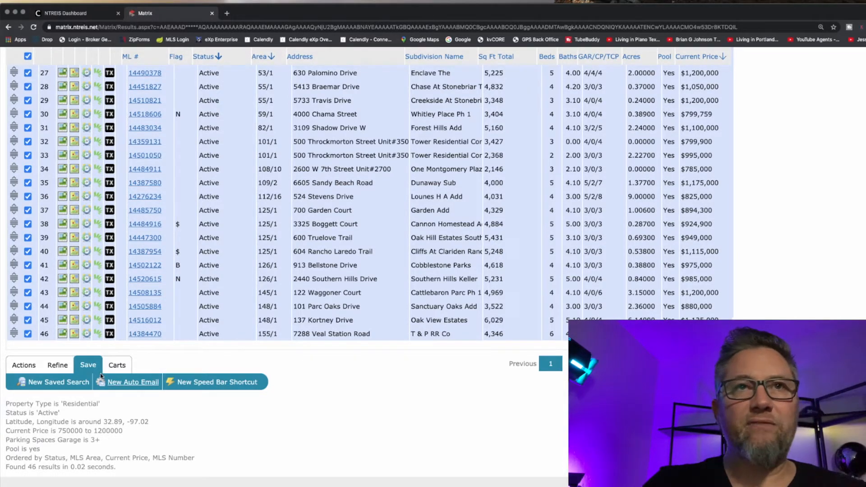
pyautogui.click(133, 383)
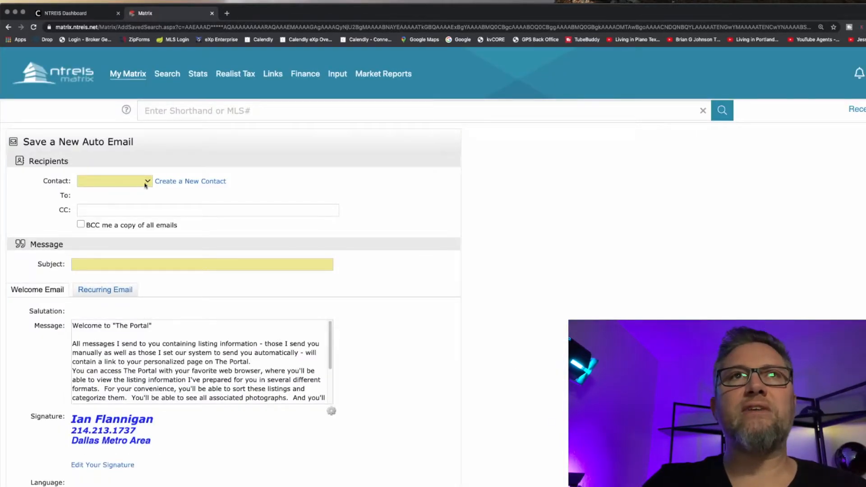
pyautogui.click(147, 181)
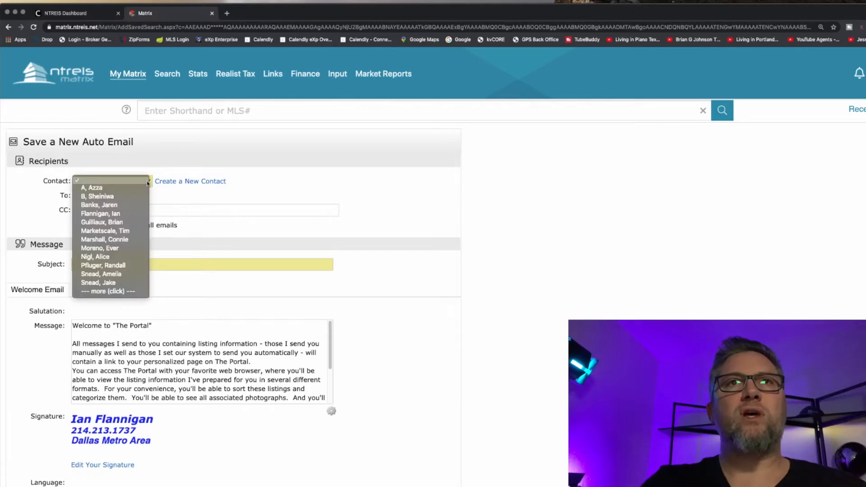
pyautogui.click(111, 205)
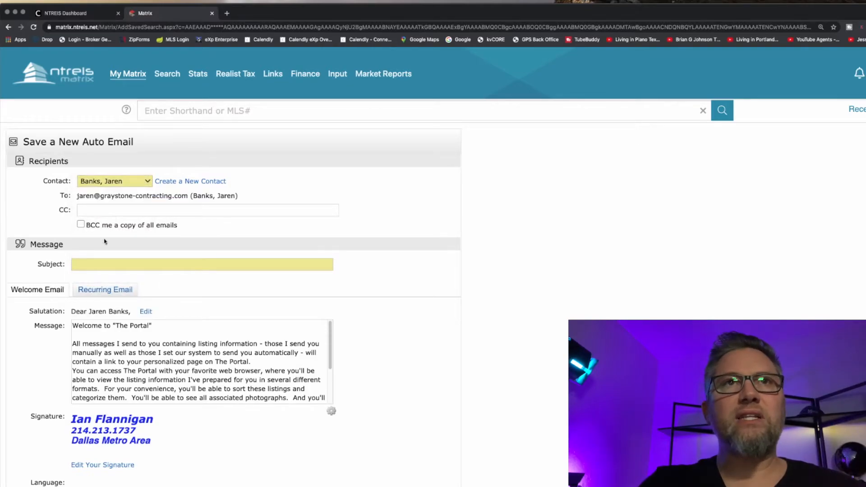
# - Enter "Homes For Sale" as the auto email's subject
pyautogui.click(95, 265)
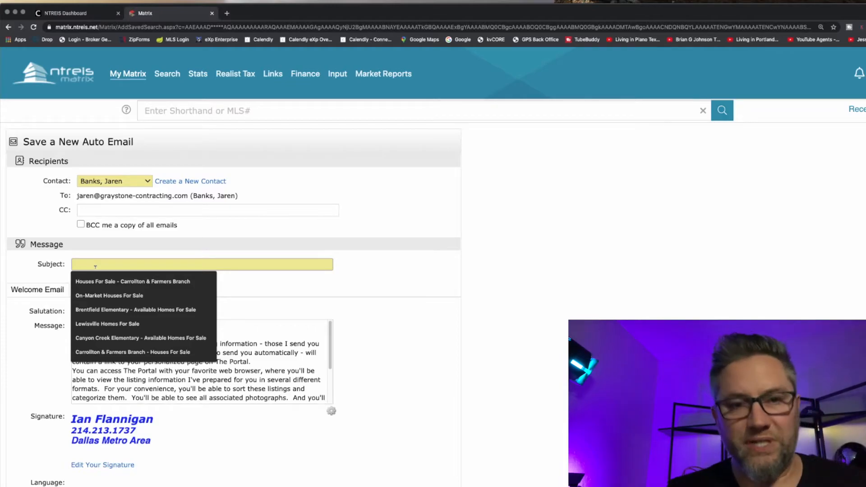
pyautogui.write('Homes For')
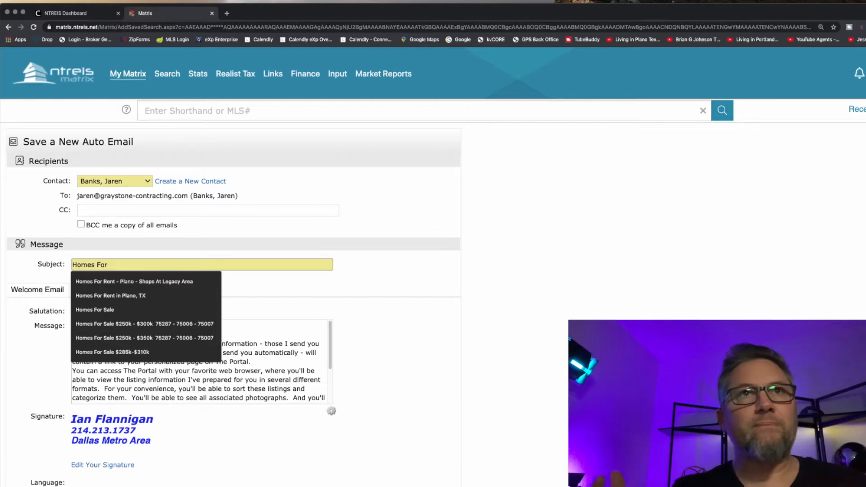
pyautogui.write(' Sal')
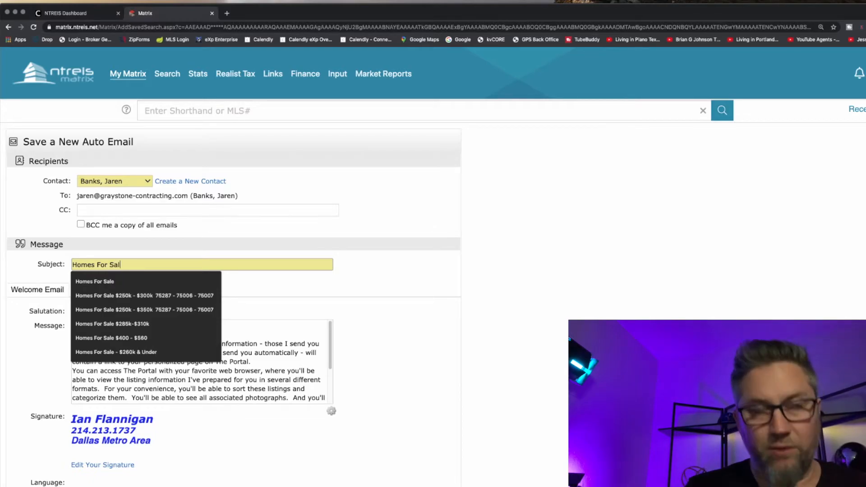
pyautogui.click(248, 235)
# - Schedule the auto email to be sent ASAP and save it, keeping the default welcome message
pyautogui.scroll(-5, 233, 250)
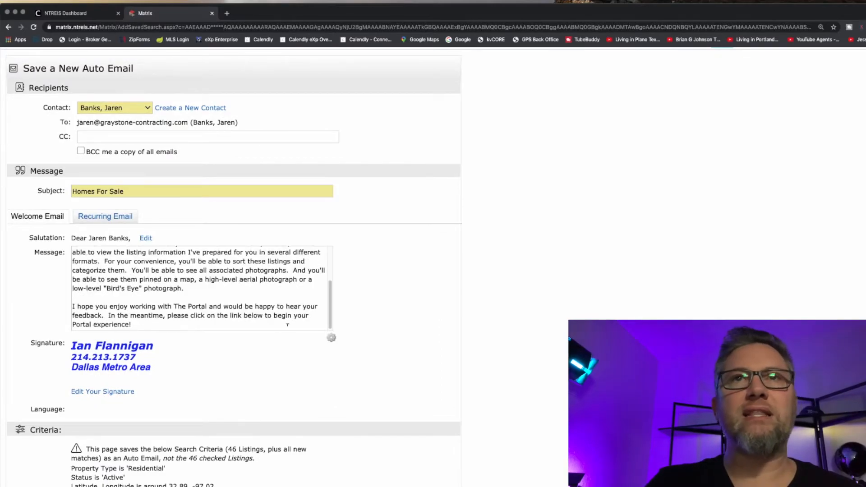
pyautogui.scroll(-7, 287, 324)
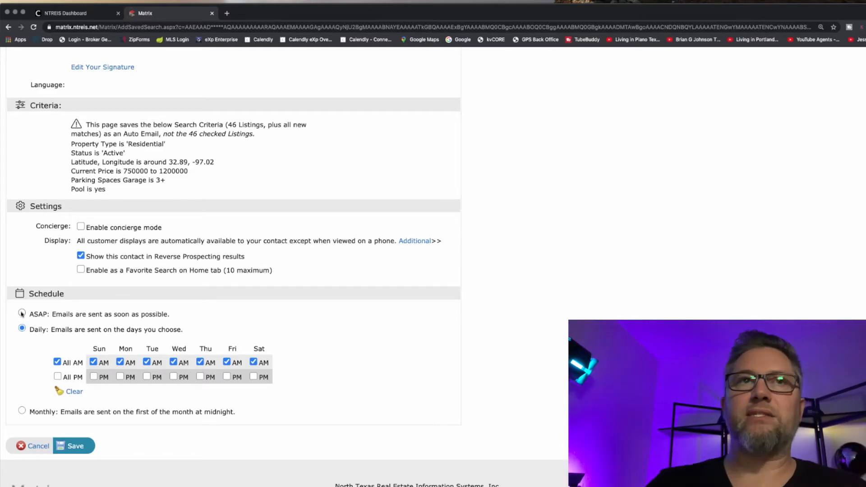
pyautogui.click(22, 314)
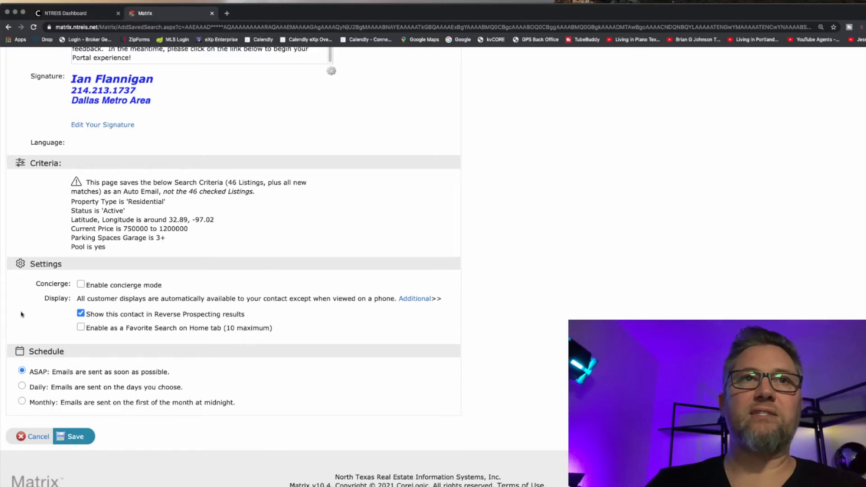
pyautogui.click(80, 439)
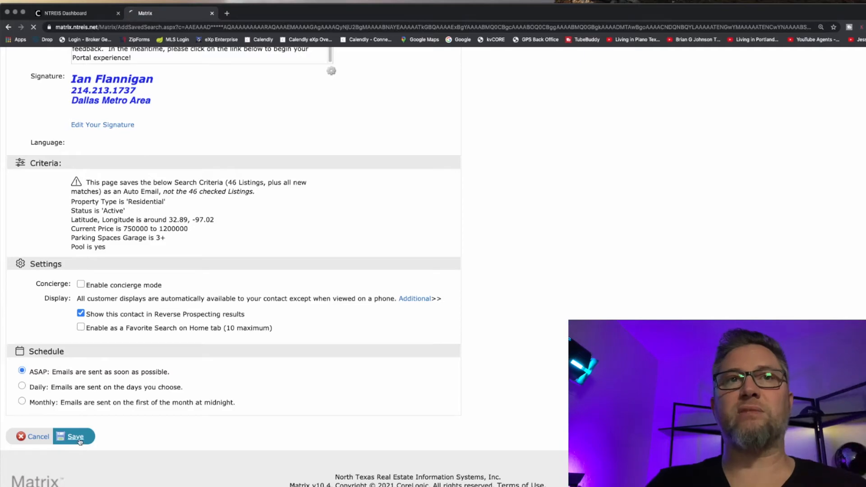